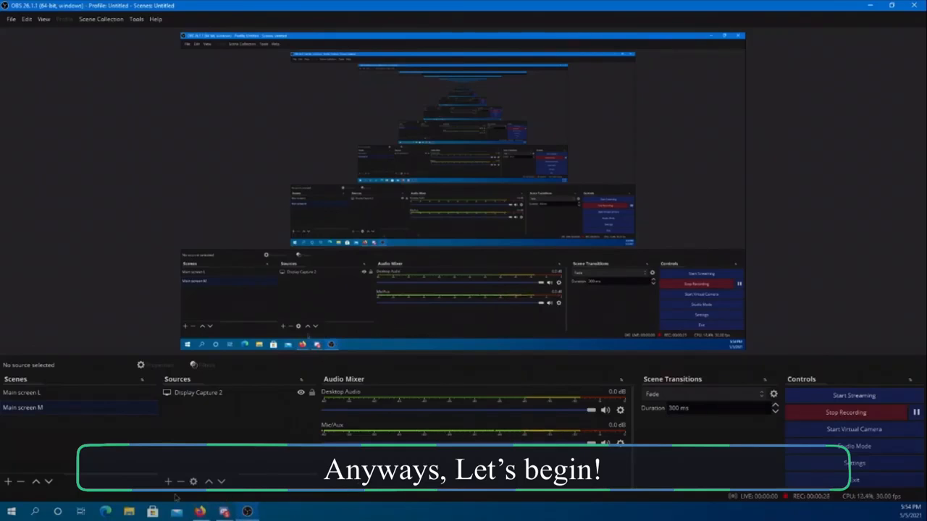
# - Switch to Firefox, where the Google Chrome download page is open
pyautogui.click(201, 492)
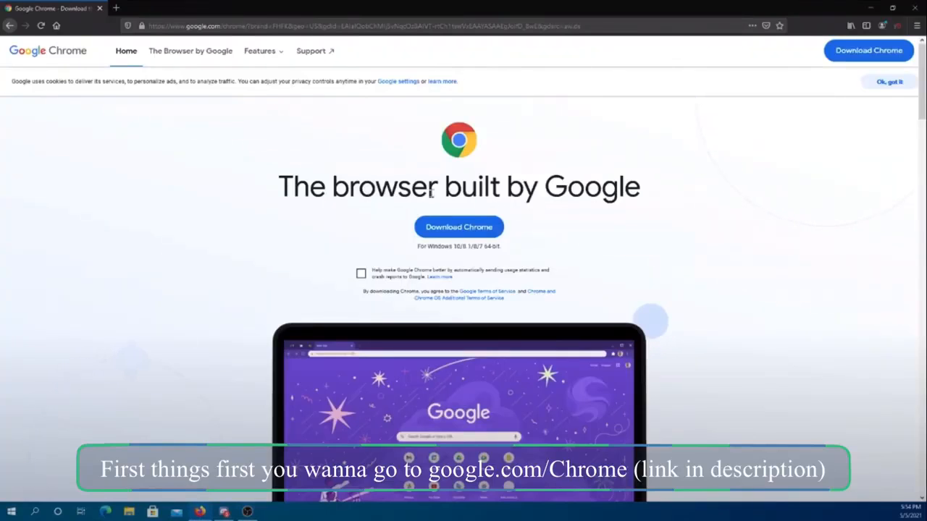
pyautogui.moveTo(279, 190); pyautogui.dragTo(661, 188)
pyautogui.click(466, 212)
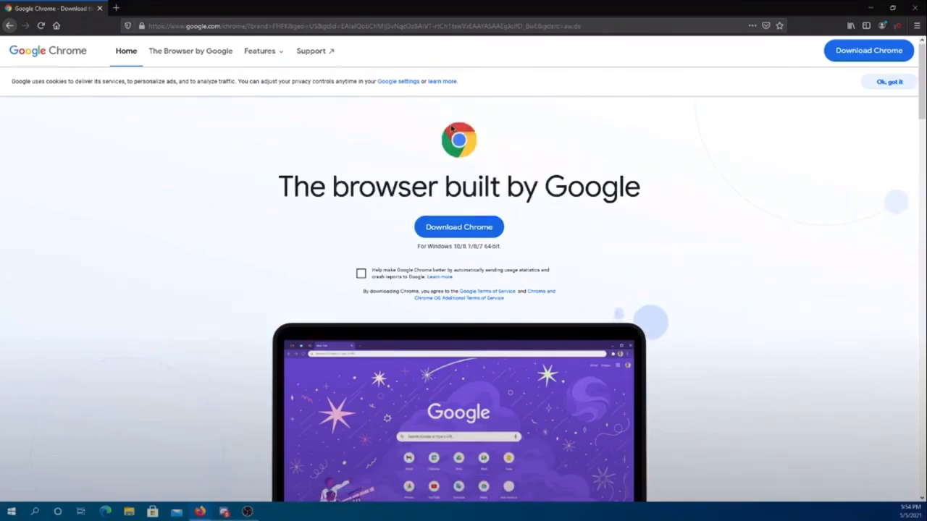
pyautogui.moveTo(458, 140); pyautogui.dragTo(375, 5)
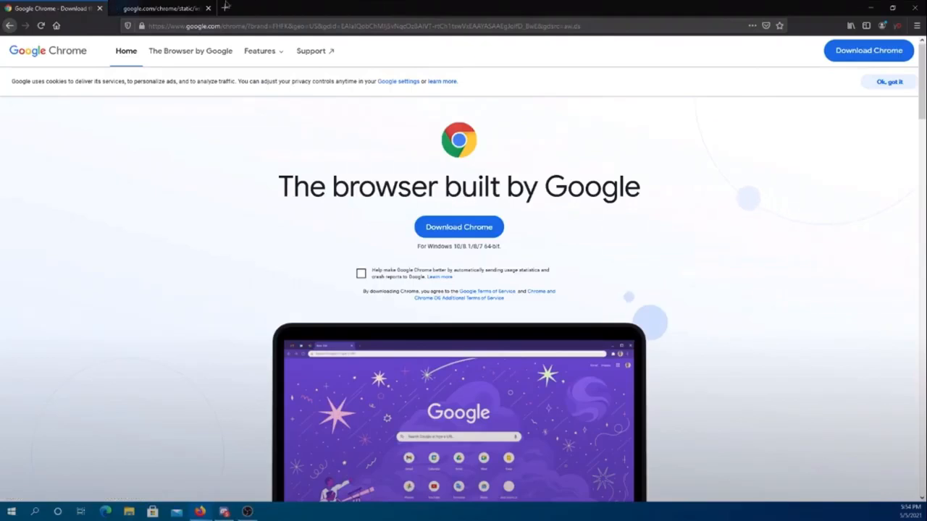
pyautogui.click(192, 9)
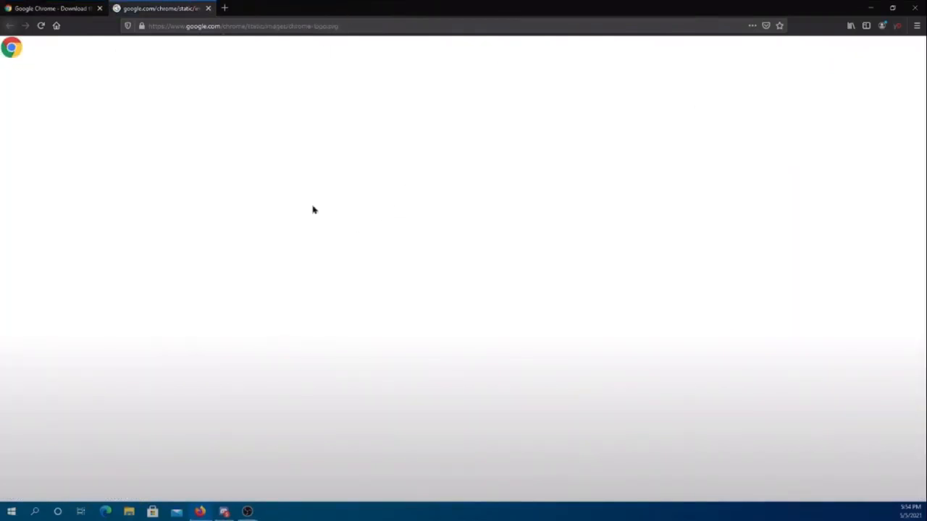
pyautogui.click(208, 9)
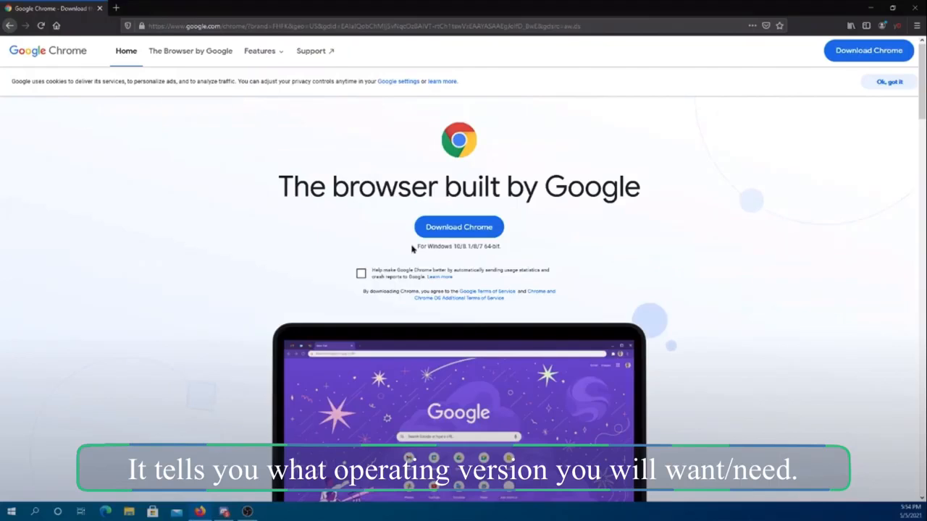
# - Check which Windows versions the offered Chrome download is meant for
pyautogui.moveTo(413, 248); pyautogui.dragTo(512, 251)
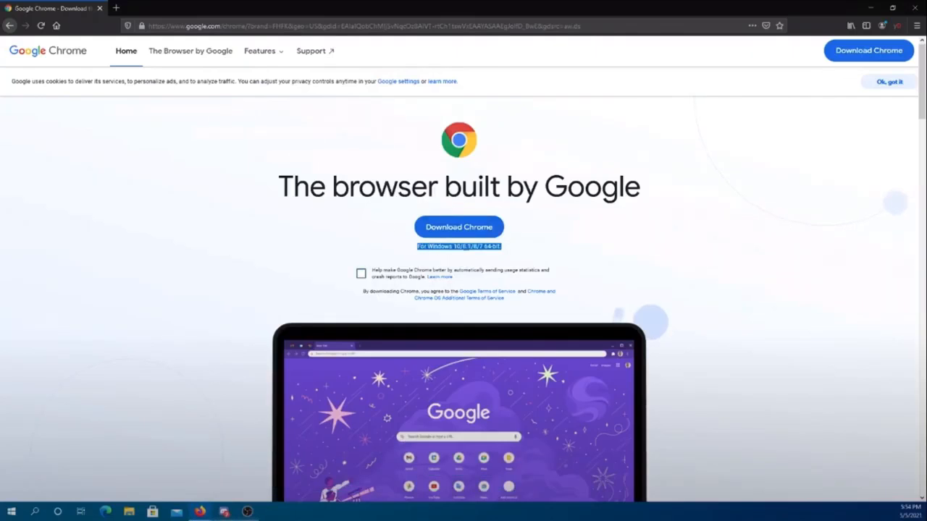
pyautogui.click(631, 230)
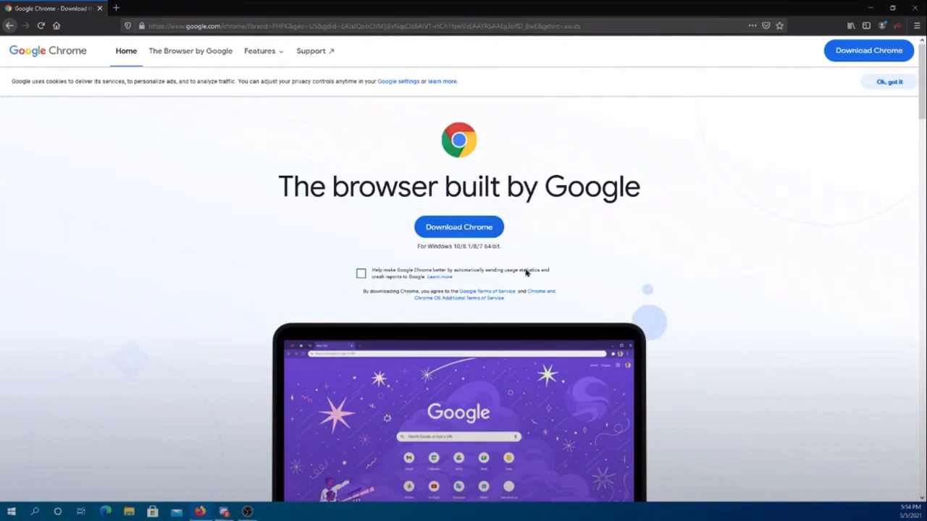
pyautogui.scroll(-1, 514, 257)
pyautogui.scroll(1, 505, 262)
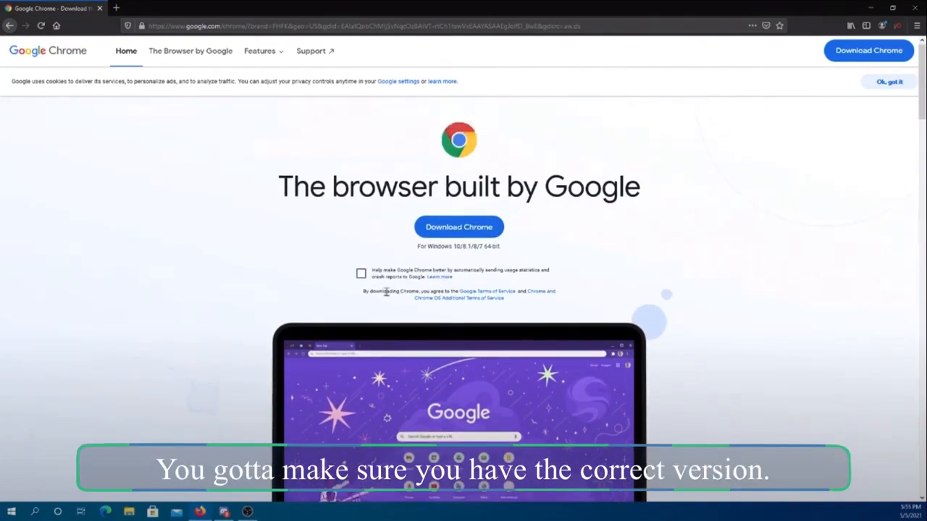
# - Download the Chrome installer, saving ChromeSetup.exe, and run the downloaded file
pyautogui.click(456, 227)
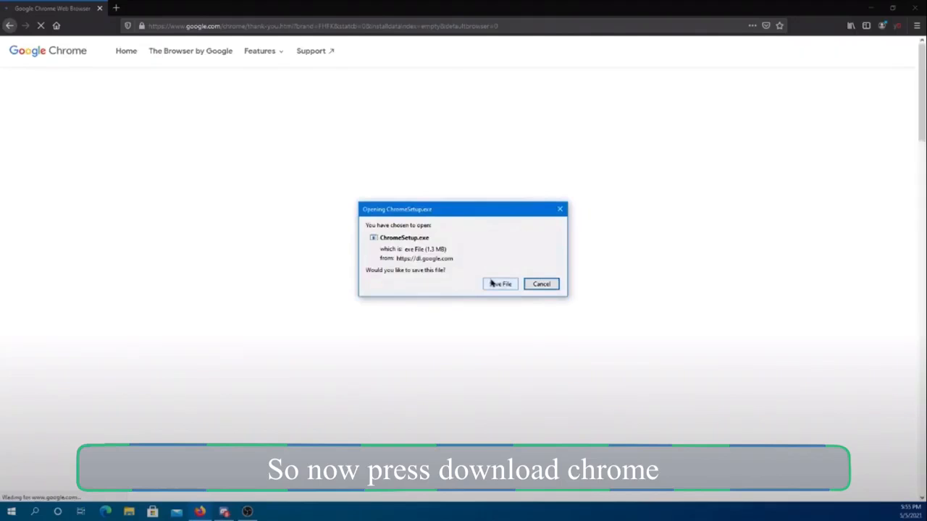
pyautogui.click(493, 285)
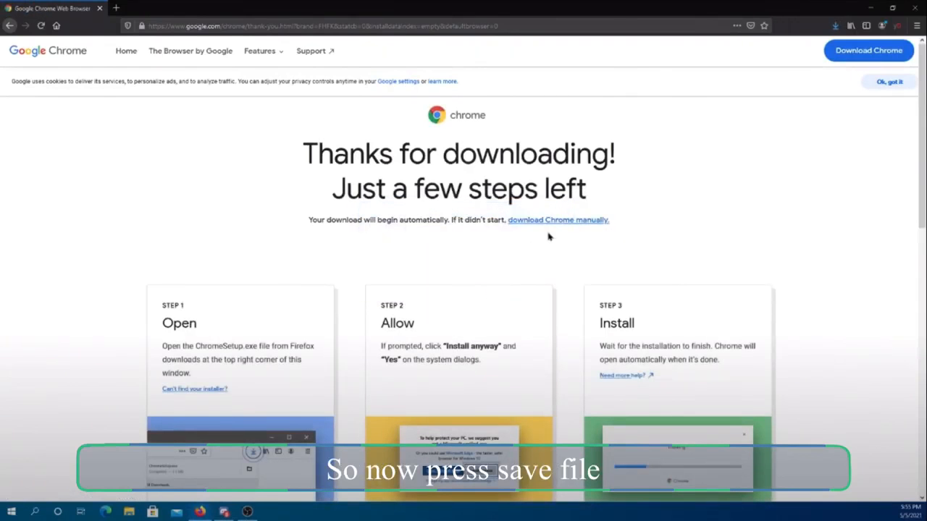
pyautogui.click(835, 26)
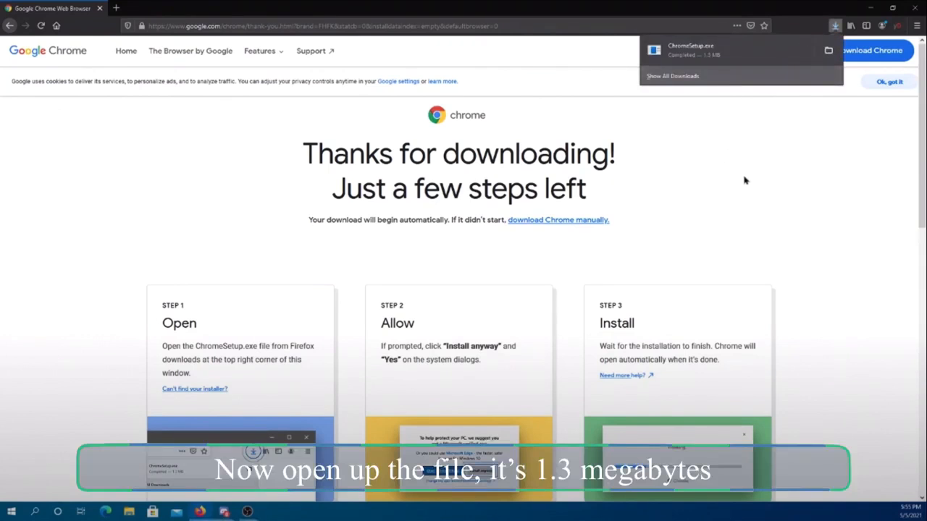
pyautogui.click(675, 53)
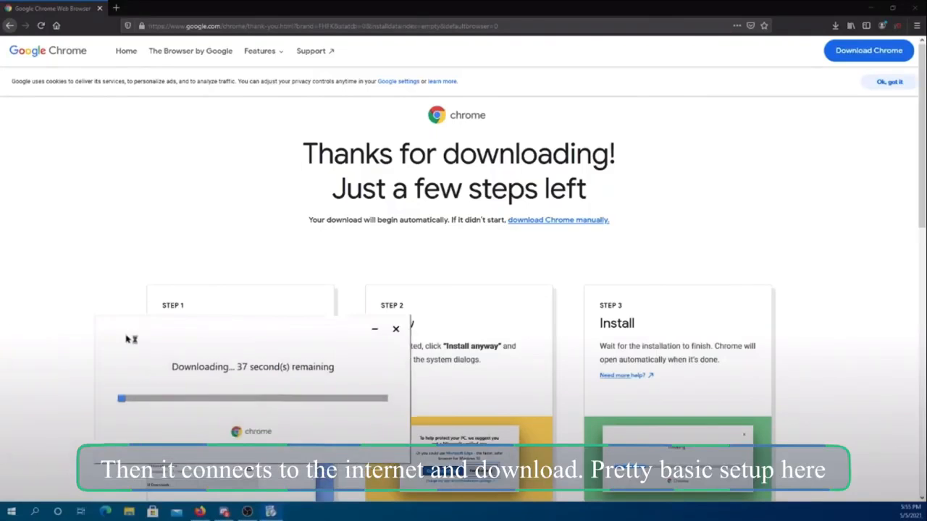
pyautogui.moveTo(130, 339); pyautogui.dragTo(168, 319)
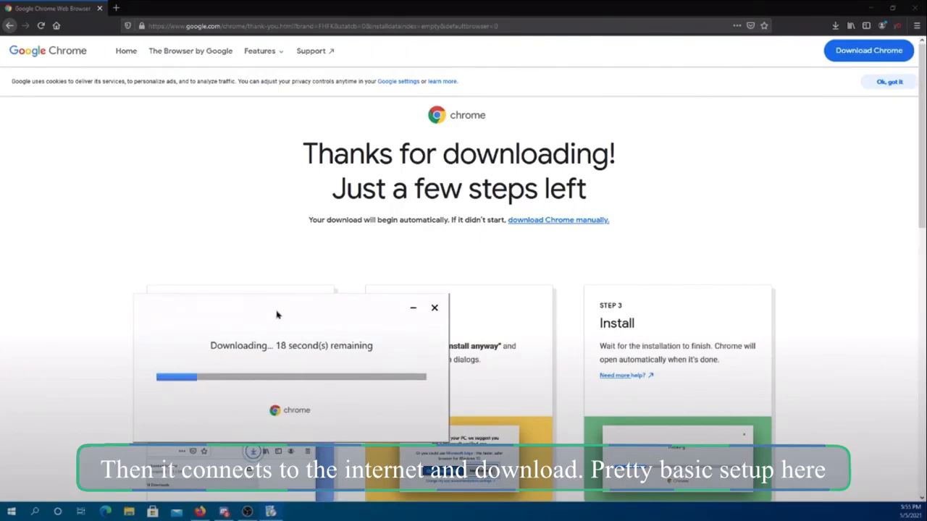
pyautogui.scroll(-2, 259, 286)
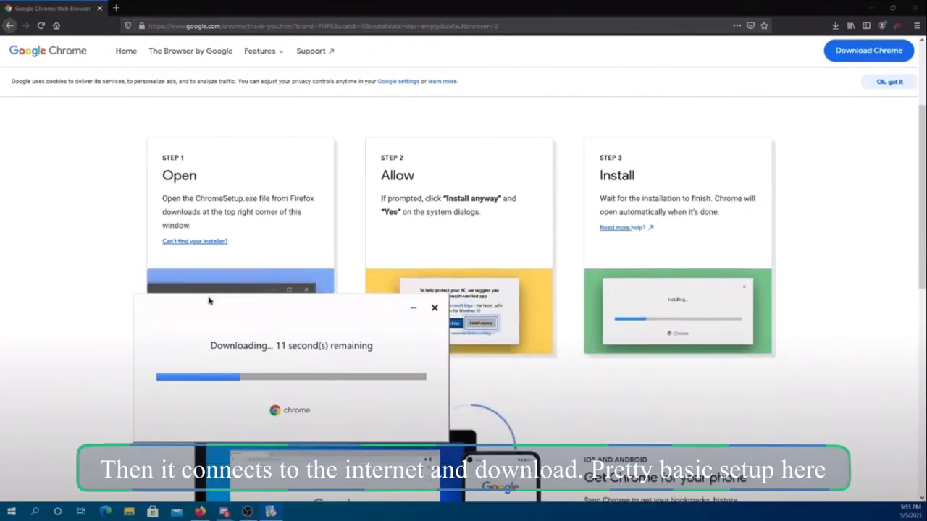
pyautogui.scroll(-5, 565, 194)
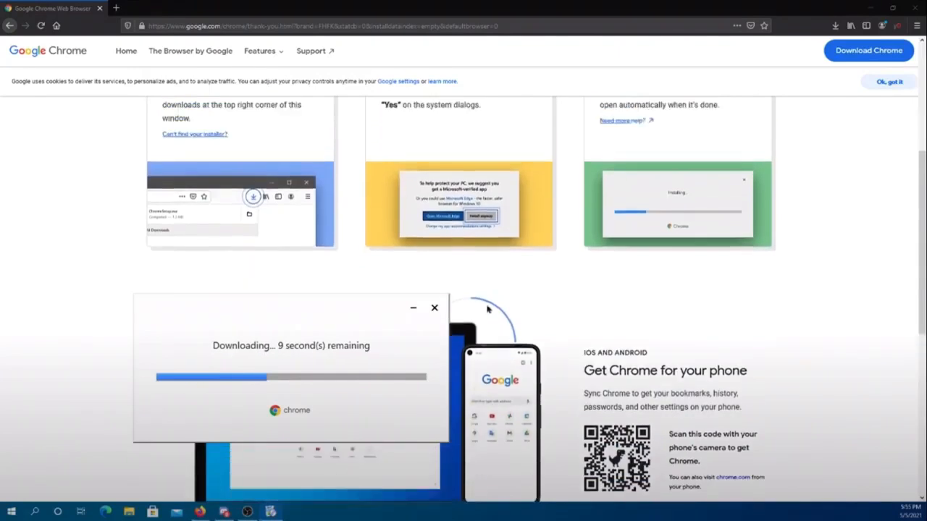
pyautogui.scroll(2, 564, 194)
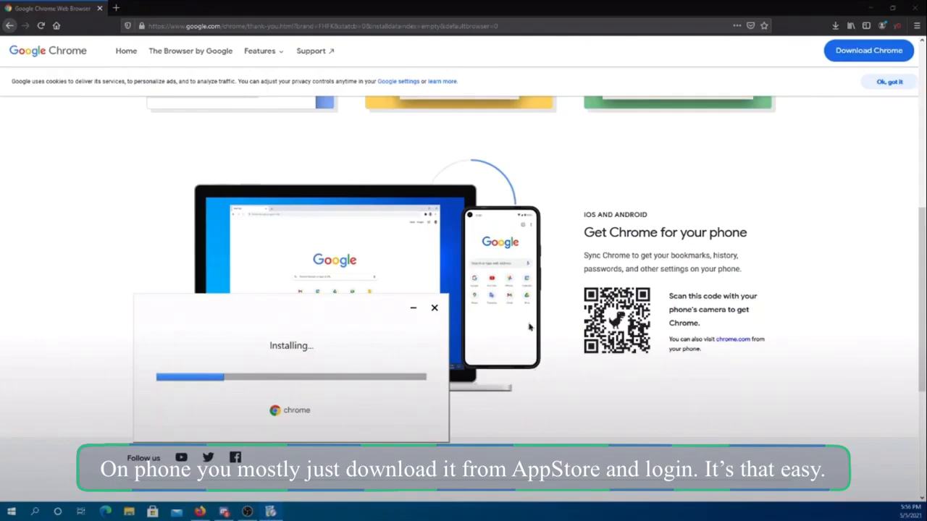
pyautogui.moveTo(311, 327); pyautogui.dragTo(323, 360)
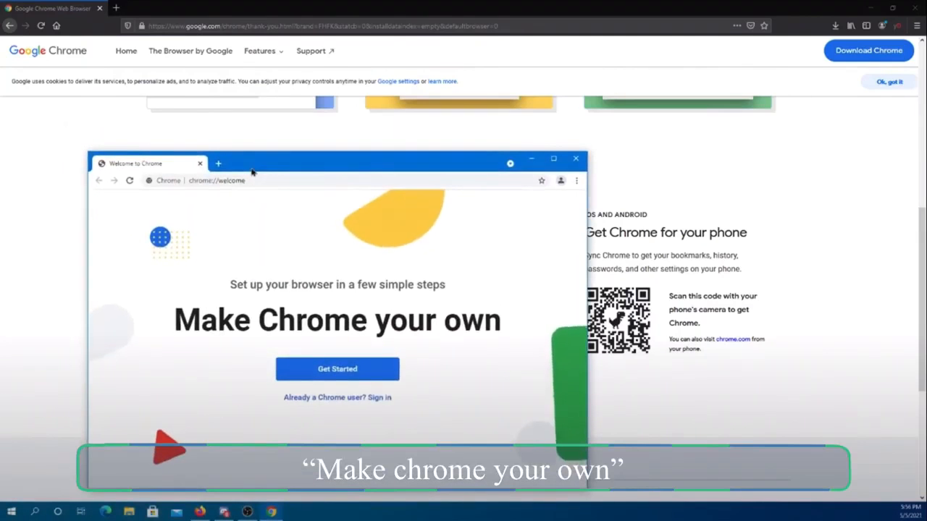
# - Start the Chrome welcome setup and add bookmarks for Gmail and YouTube only, leaving out Maps
pyautogui.click(366, 376)
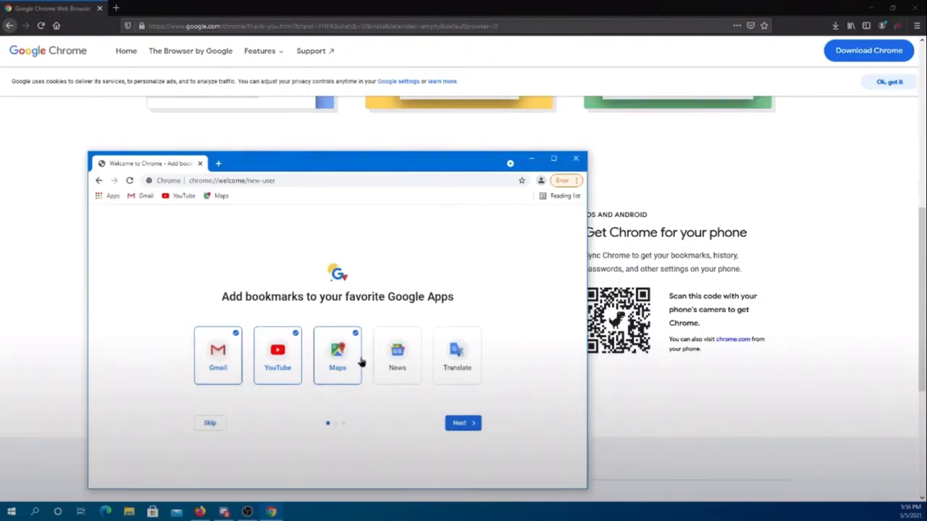
pyautogui.click(327, 371)
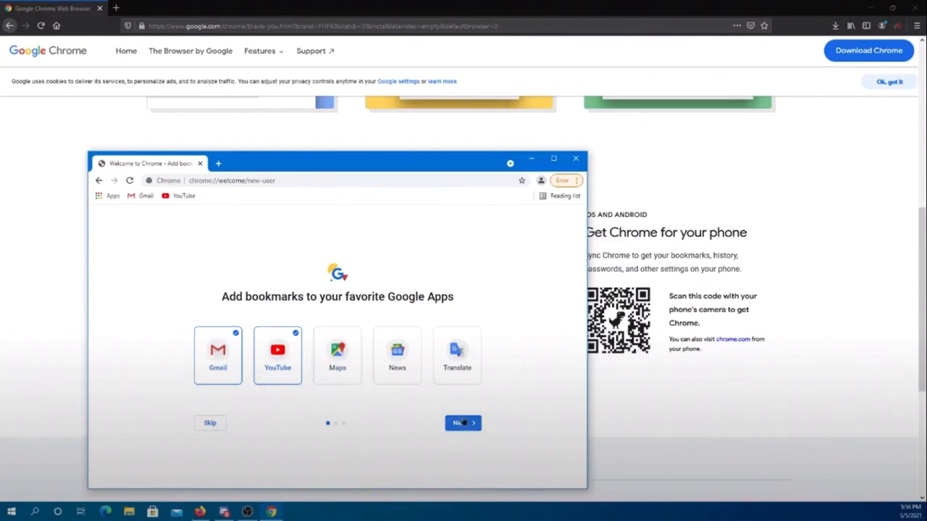
pyautogui.click(466, 424)
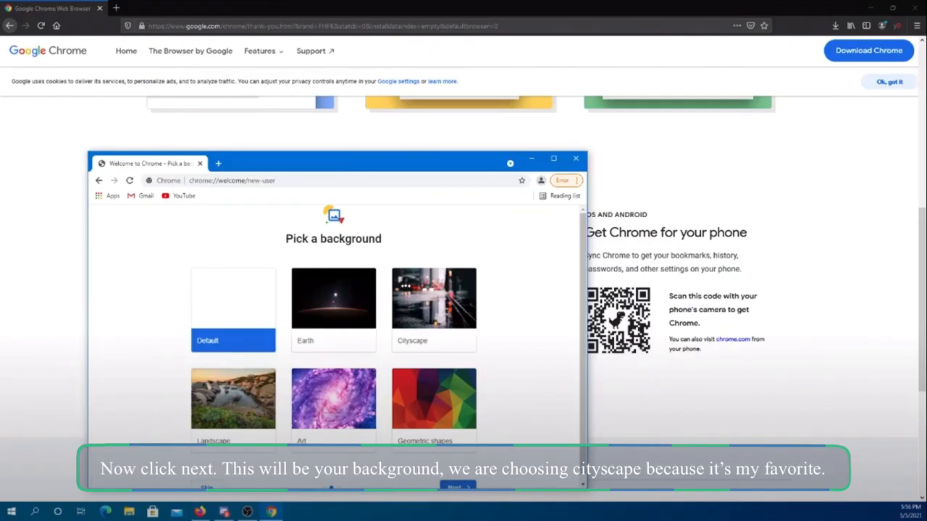
# - Pick Cityscape as the browser background and continue to the next setup page
pyautogui.scroll(-1, 311, 467)
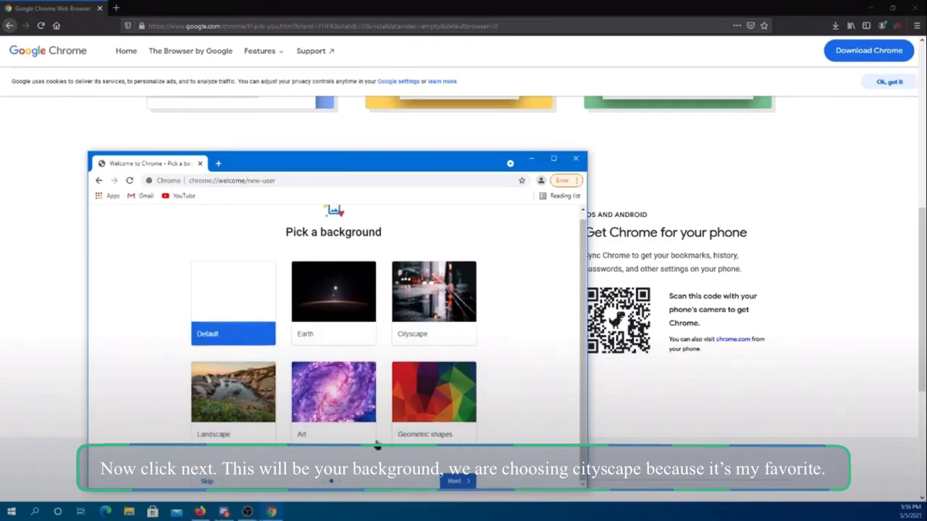
pyautogui.scroll(1, 377, 446)
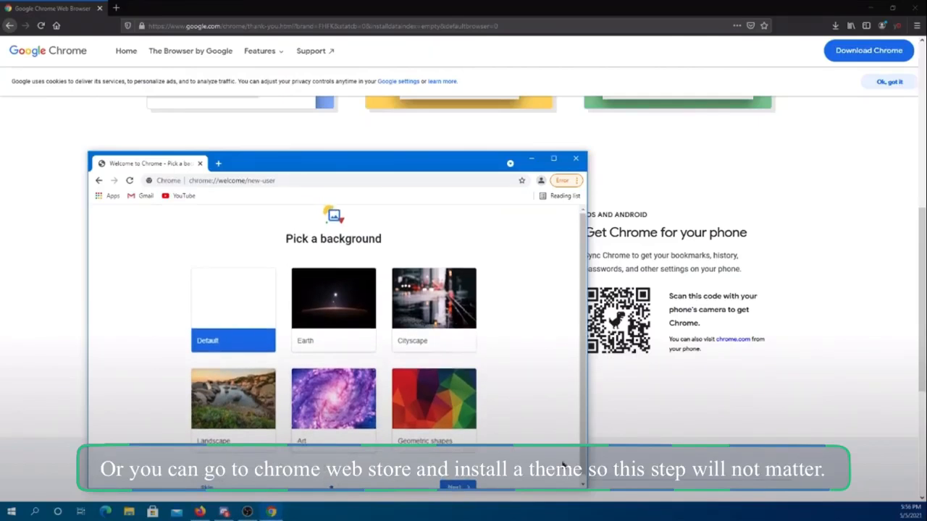
pyautogui.click(425, 338)
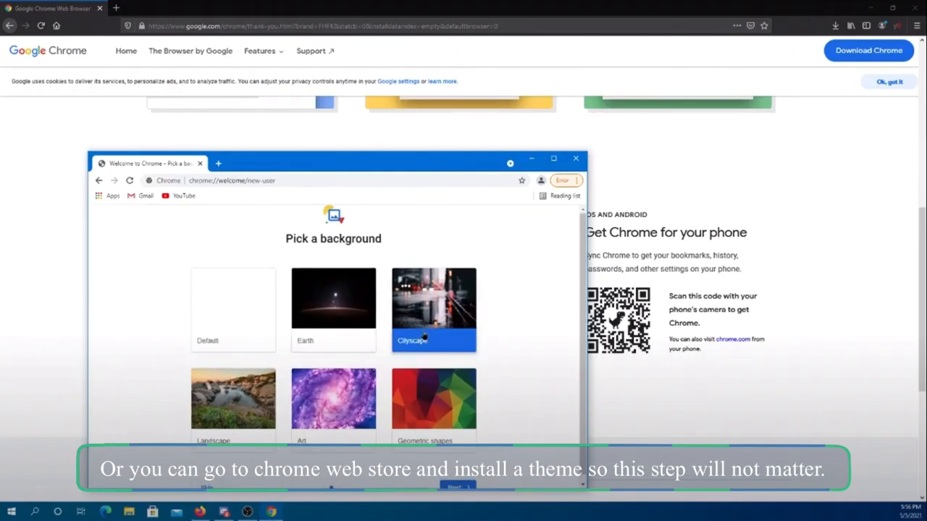
pyautogui.scroll(-1, 381, 487)
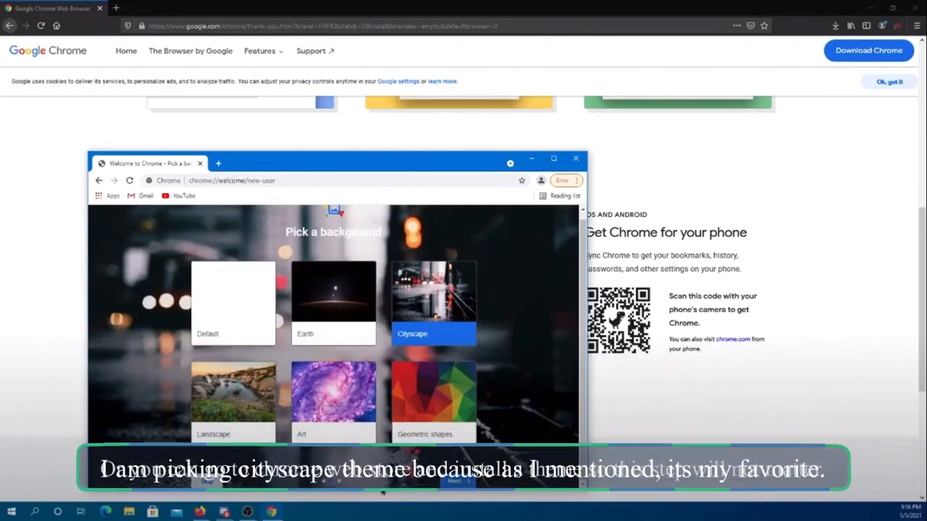
pyautogui.scroll(1, 342, 258)
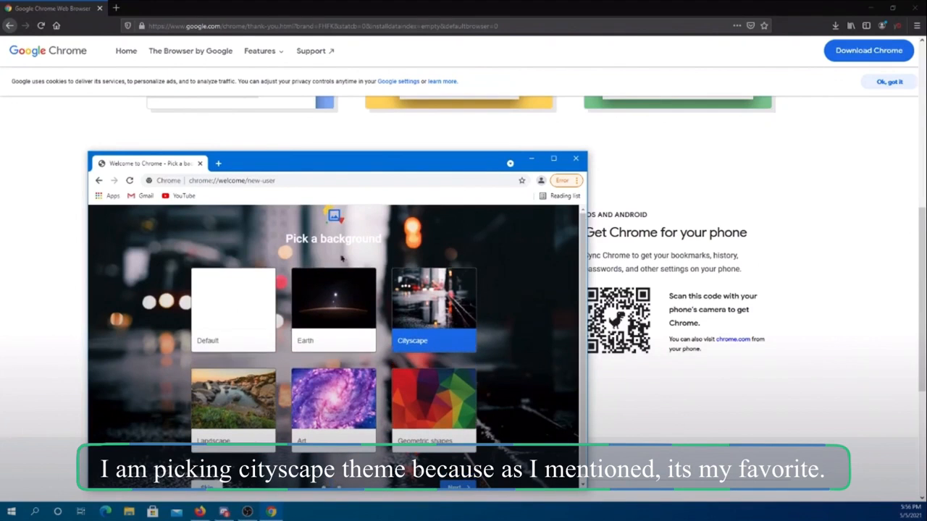
pyautogui.scroll(-1, 334, 326)
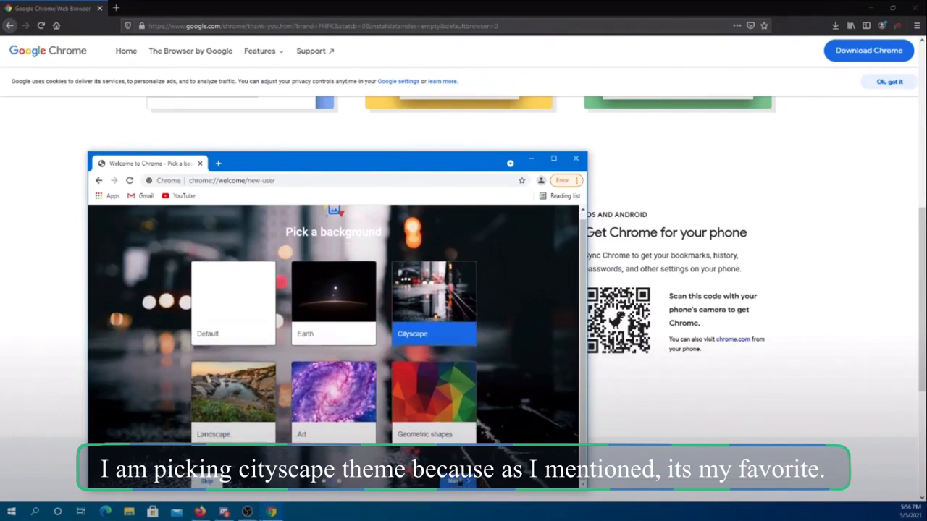
pyautogui.click(457, 482)
# - Skip making Chrome the default browser and decline signing in and turning on sync
pyautogui.moveTo(260, 270); pyautogui.dragTo(425, 279)
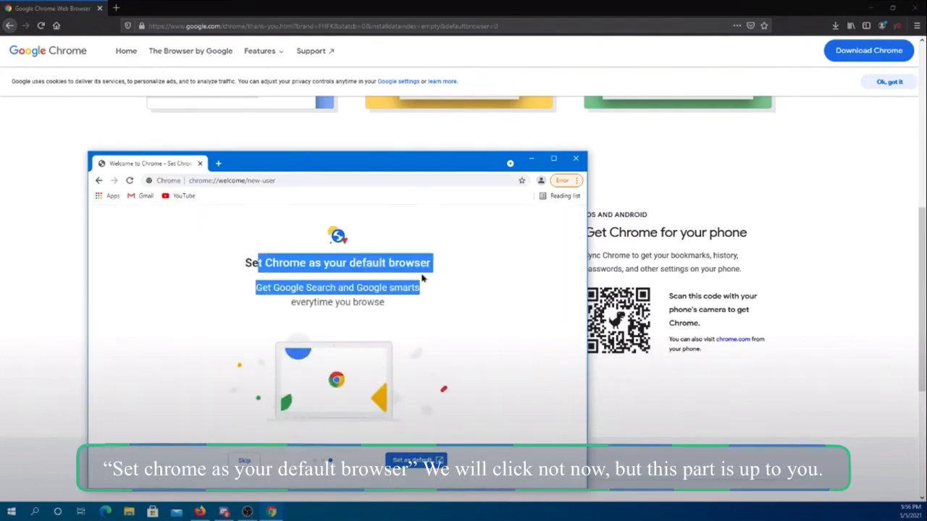
pyautogui.click(303, 440)
pyautogui.click(253, 462)
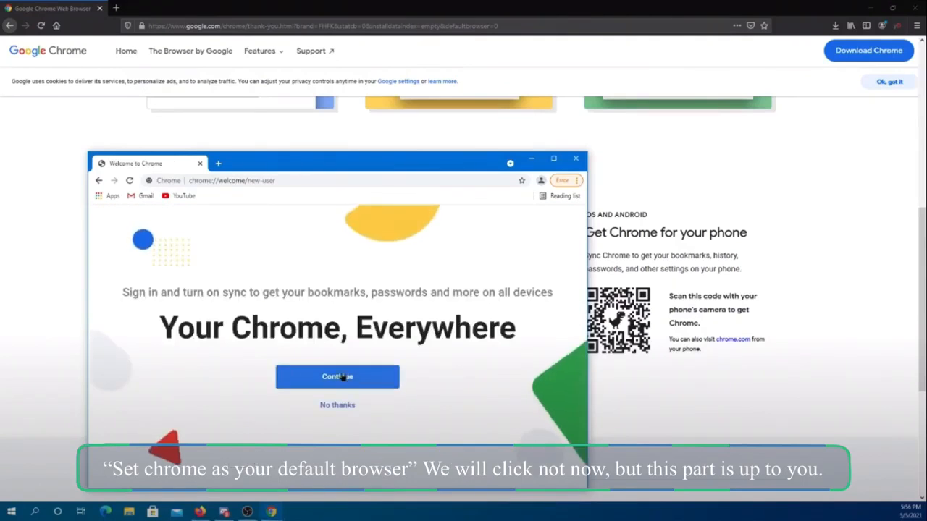
pyautogui.moveTo(163, 321); pyautogui.dragTo(373, 324)
pyautogui.click(457, 389)
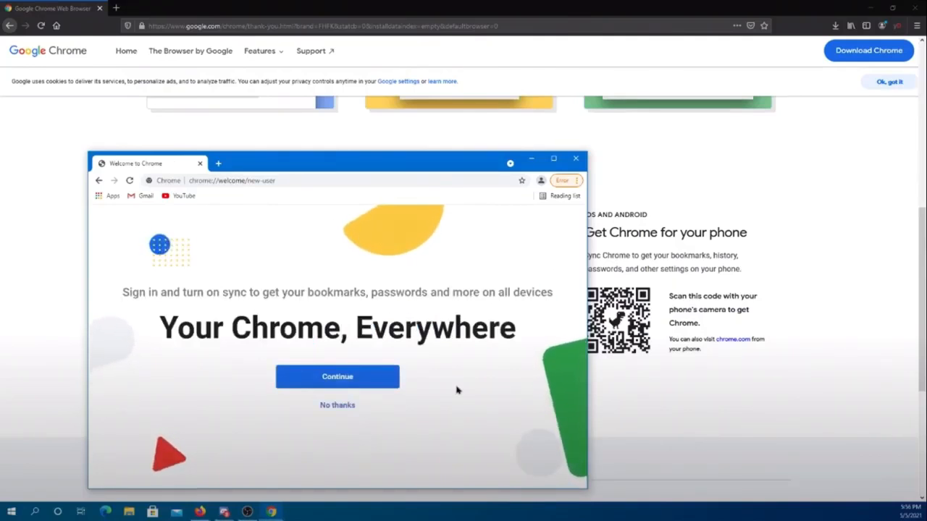
pyautogui.click(347, 410)
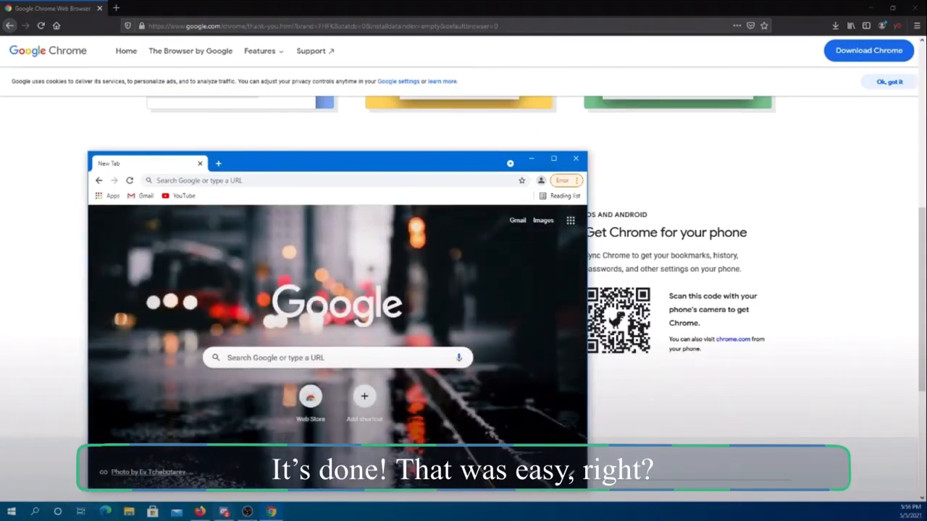
# - Open the Themes category of the Chrome Web Store and look through the offered themes
pyautogui.click(311, 426)
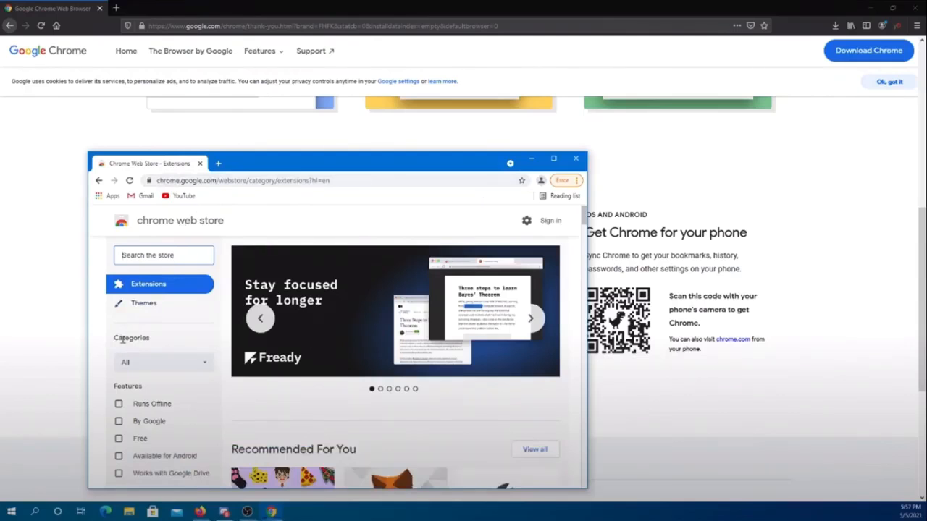
pyautogui.click(137, 305)
pyautogui.scroll(-5, 277, 351)
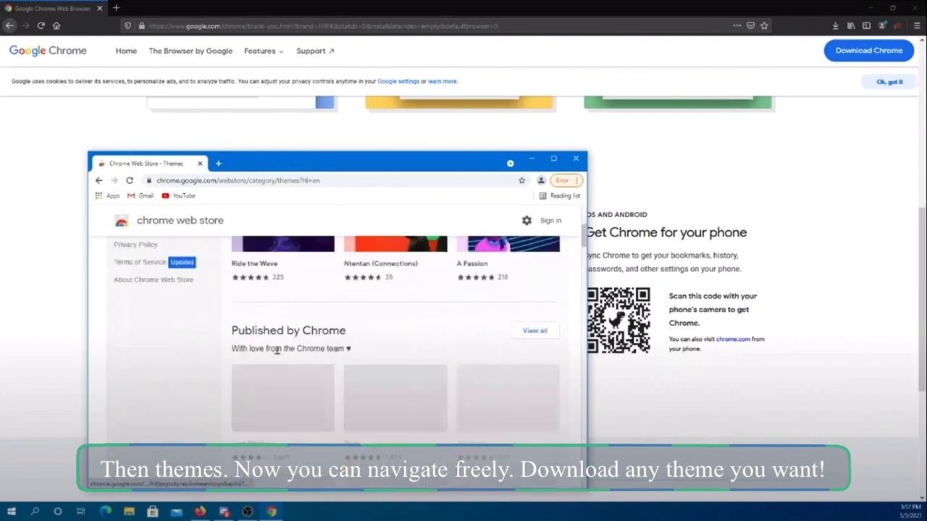
pyautogui.scroll(-5, 278, 350)
pyautogui.scroll(5, 280, 368)
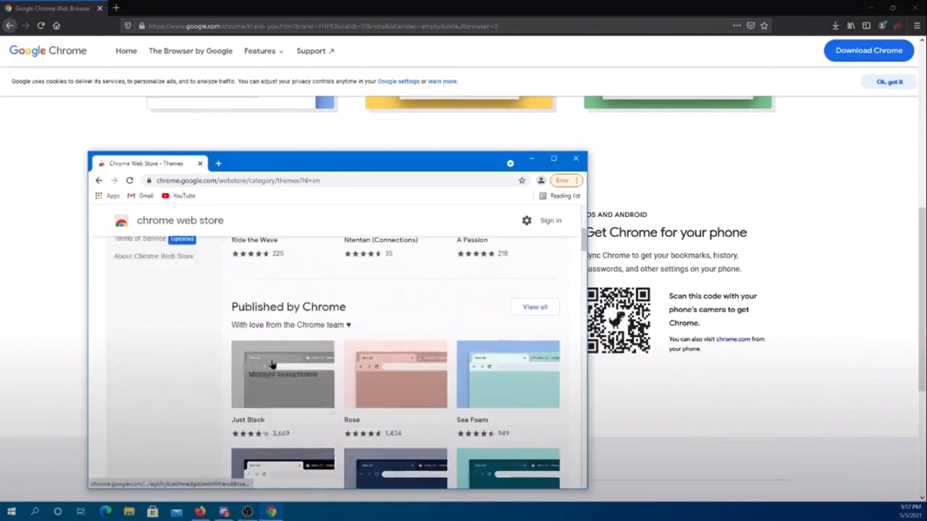
pyautogui.scroll(3, 275, 365)
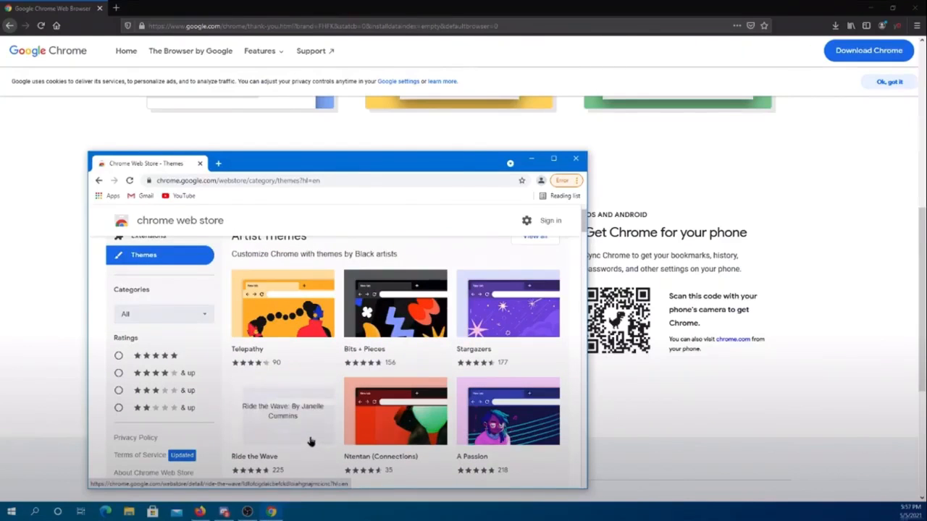
pyautogui.scroll(1, 301, 440)
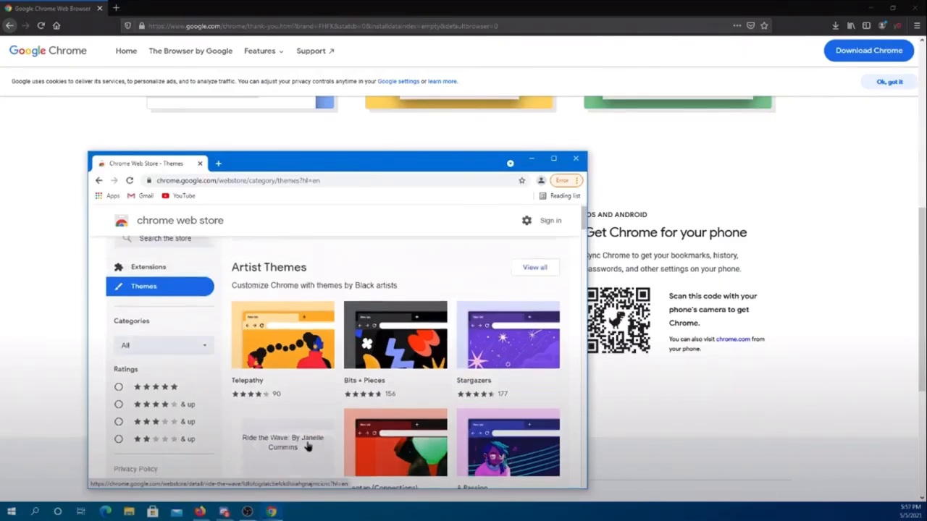
# - Browse the theme collections as far as Dark & Black Themes and open the Black red shards theme
pyautogui.scroll(-2, 304, 447)
pyautogui.scroll(-1, 289, 456)
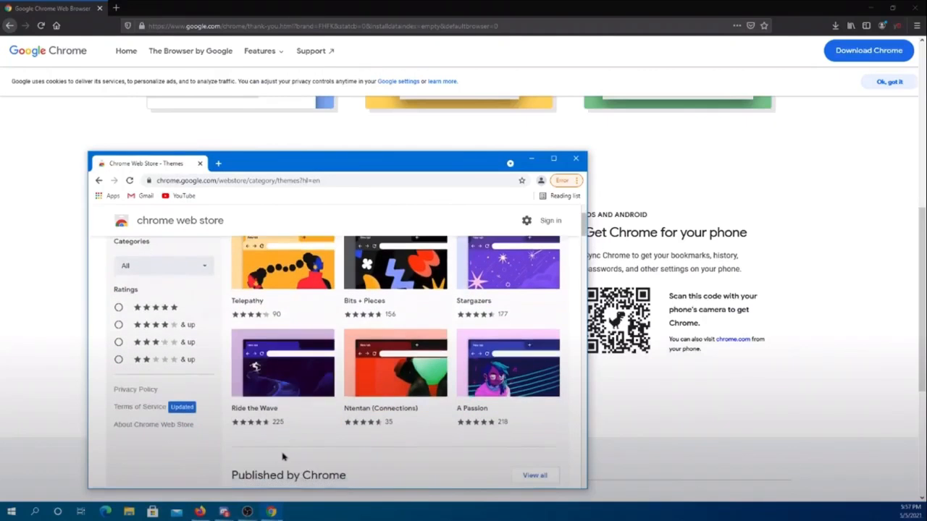
pyautogui.scroll(-2, 268, 459)
pyautogui.scroll(-3, 264, 462)
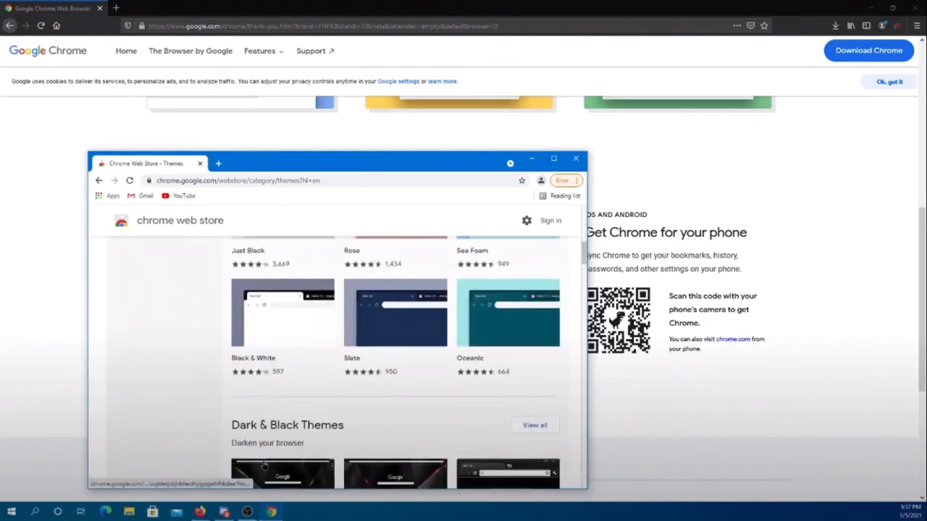
pyautogui.scroll(2, 272, 470)
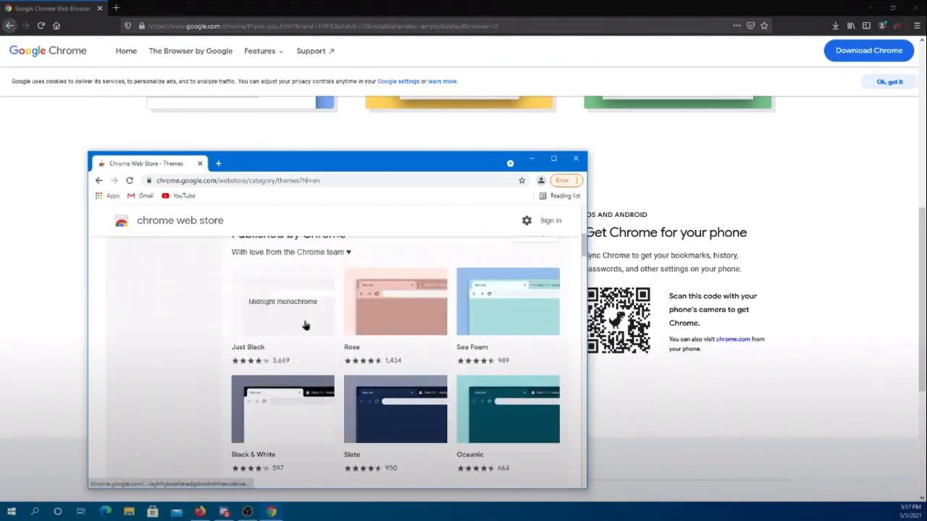
pyautogui.scroll(-2, 439, 434)
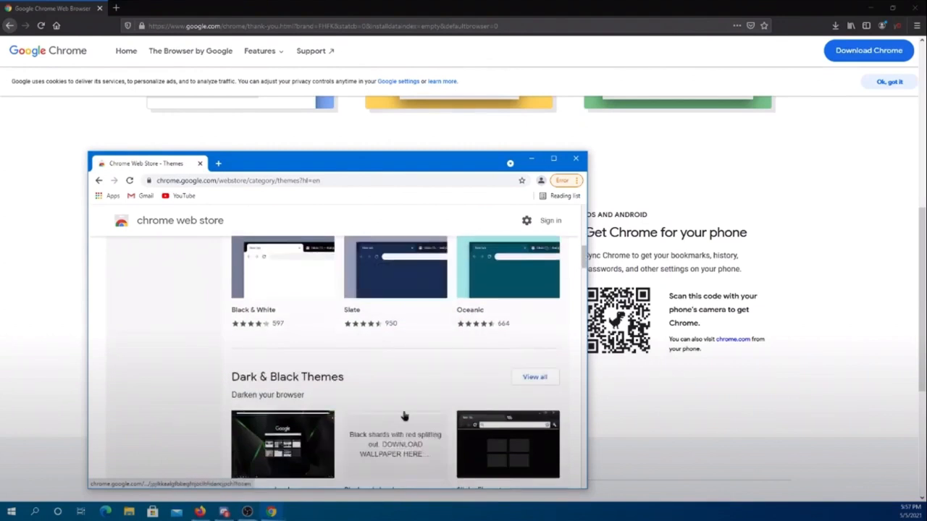
pyautogui.scroll(-1, 404, 417)
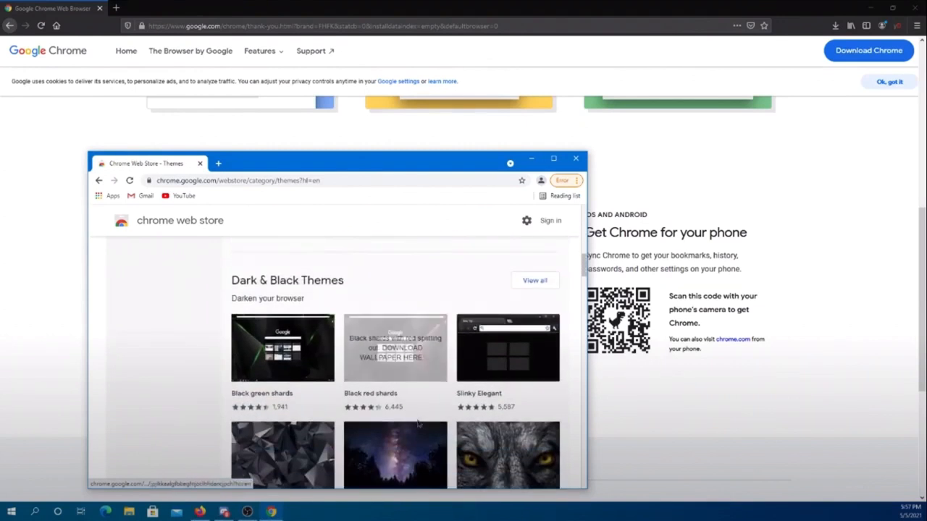
pyautogui.click(382, 353)
# - Open the Black blue shards theme from the developer's other themes
pyautogui.scroll(-10, 376, 358)
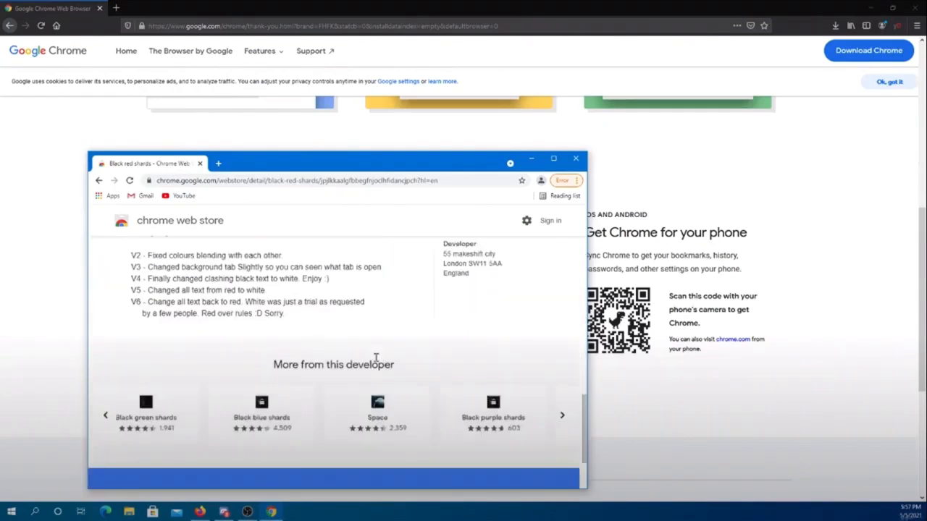
pyautogui.scroll(-1, 356, 370)
pyautogui.click(273, 337)
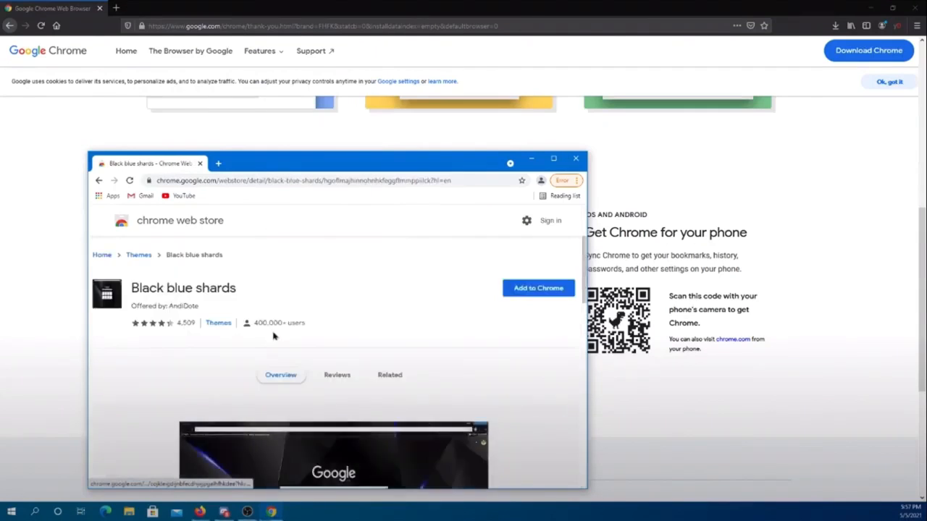
# - Look through the themes listed under More from this developer on the Black blue shards page
pyautogui.scroll(-4, 332, 372)
pyautogui.scroll(-5, 332, 373)
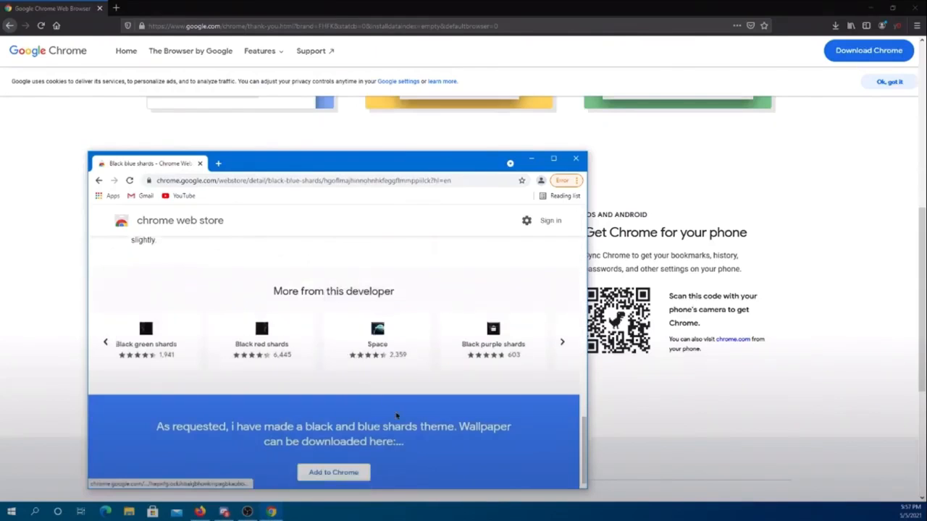
pyautogui.scroll(2, 507, 435)
pyautogui.scroll(-2, 547, 463)
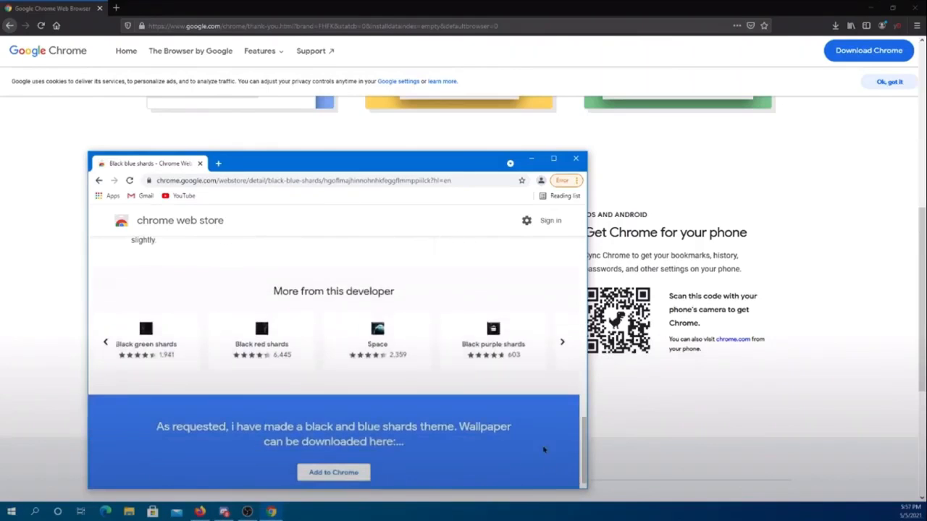
pyautogui.click(563, 341)
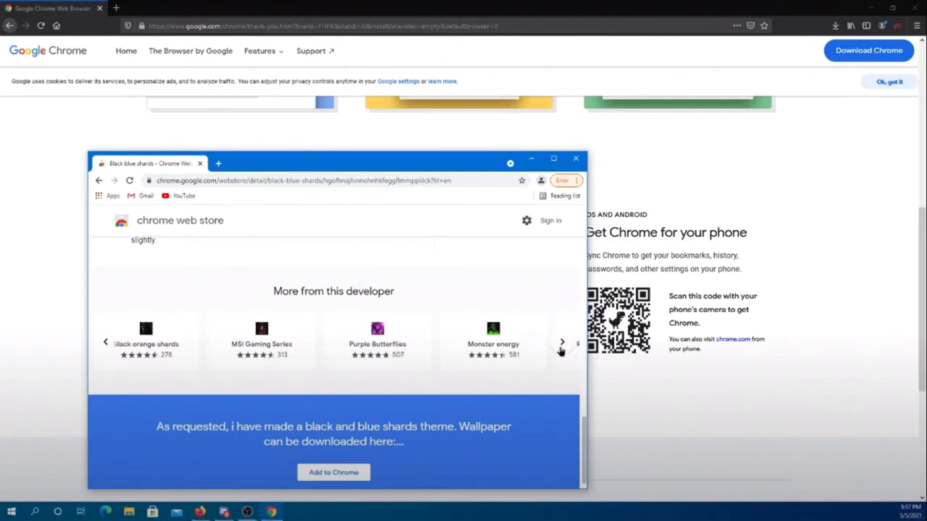
pyautogui.click(562, 346)
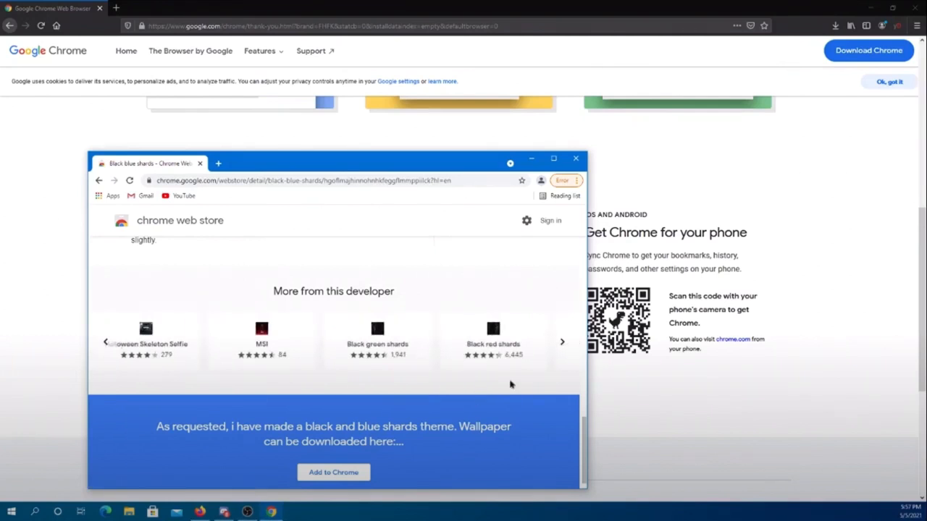
pyautogui.click(563, 342)
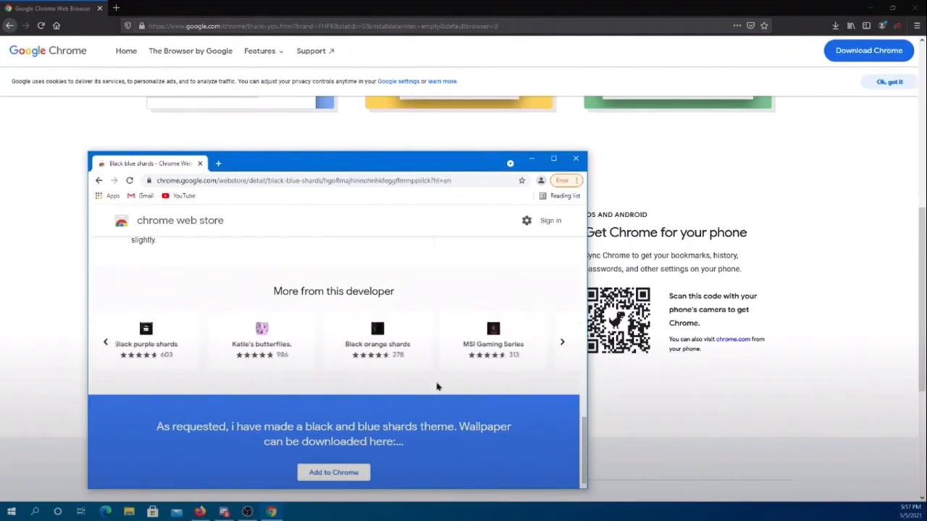
# - Add the Black blue shards theme to Chrome and replace the store tab with a new tab
pyautogui.scroll(10, 438, 409)
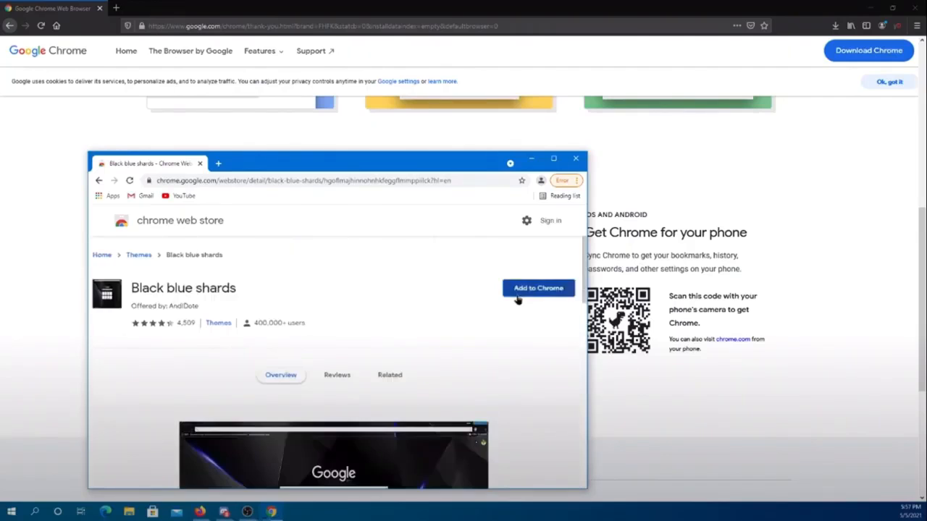
pyautogui.click(516, 292)
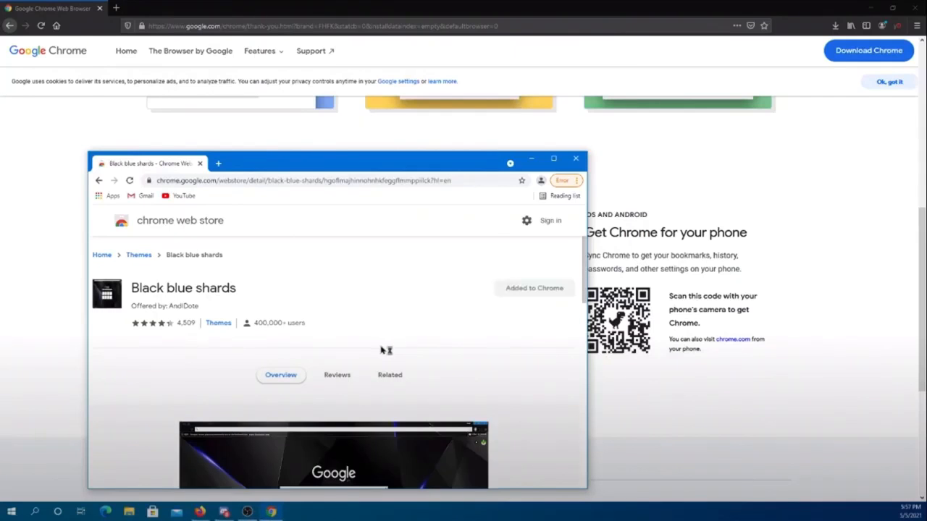
pyautogui.click(218, 166)
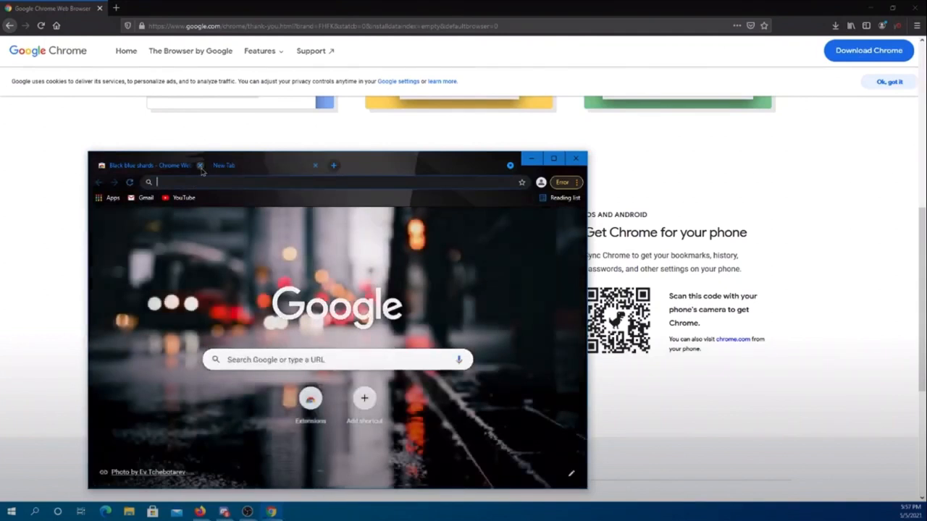
pyautogui.click(200, 165)
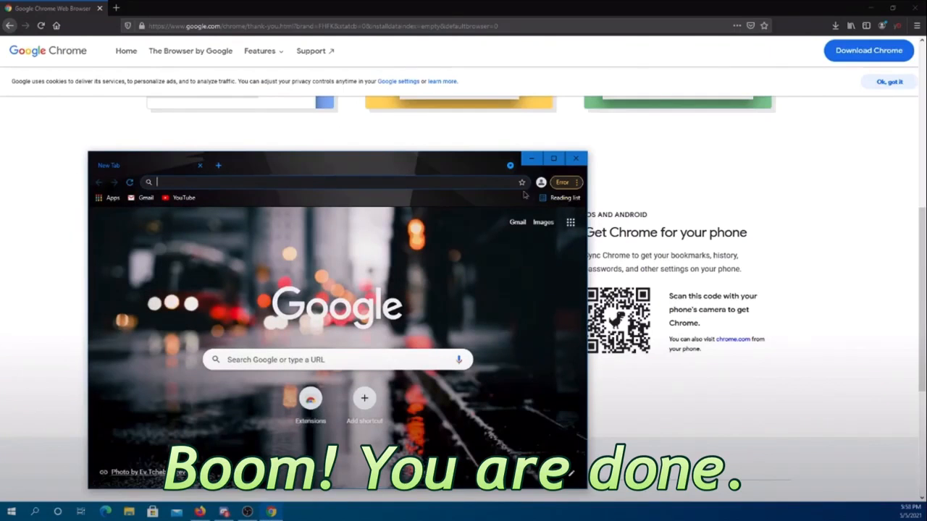
# - Maximize the themed browser window and restore it to a floating window over the download page
pyautogui.moveTo(464, 171)
pyautogui.mouseDown()
pyautogui.moveTo(452, 230)
pyautogui.moveTo(440, 192)
pyautogui.moveTo(455, 166)
pyautogui.moveTo(460, 179)
pyautogui.moveTo(467, 168)
pyautogui.mouseUp()
pyautogui.click(553, 155)
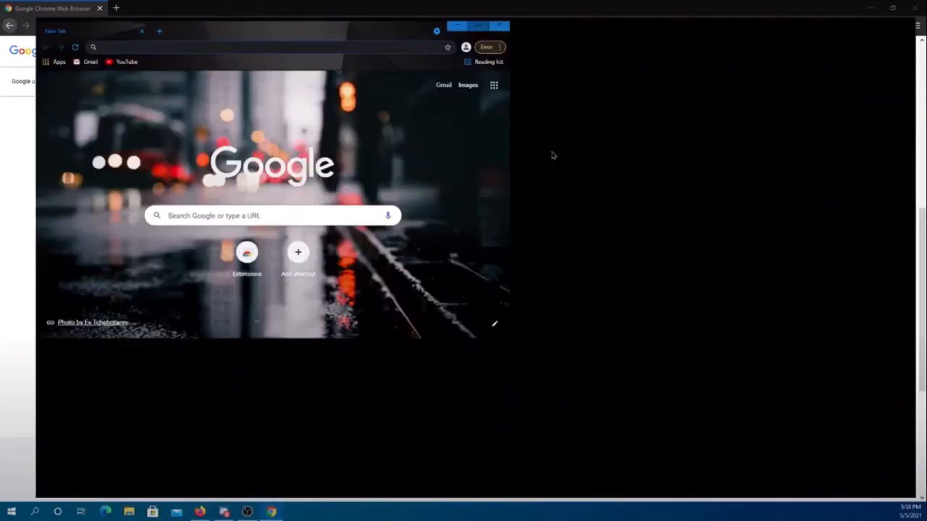
pyautogui.moveTo(482, 8); pyautogui.dragTo(407, 169)
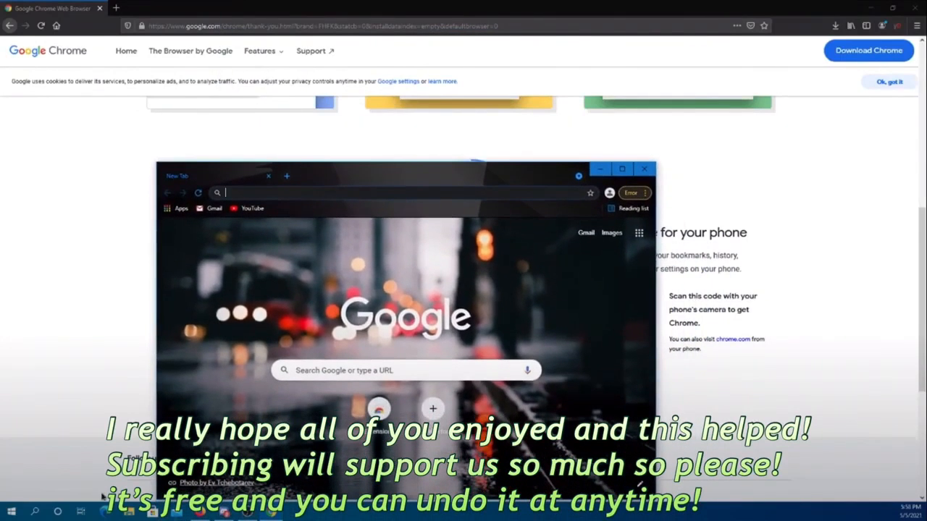